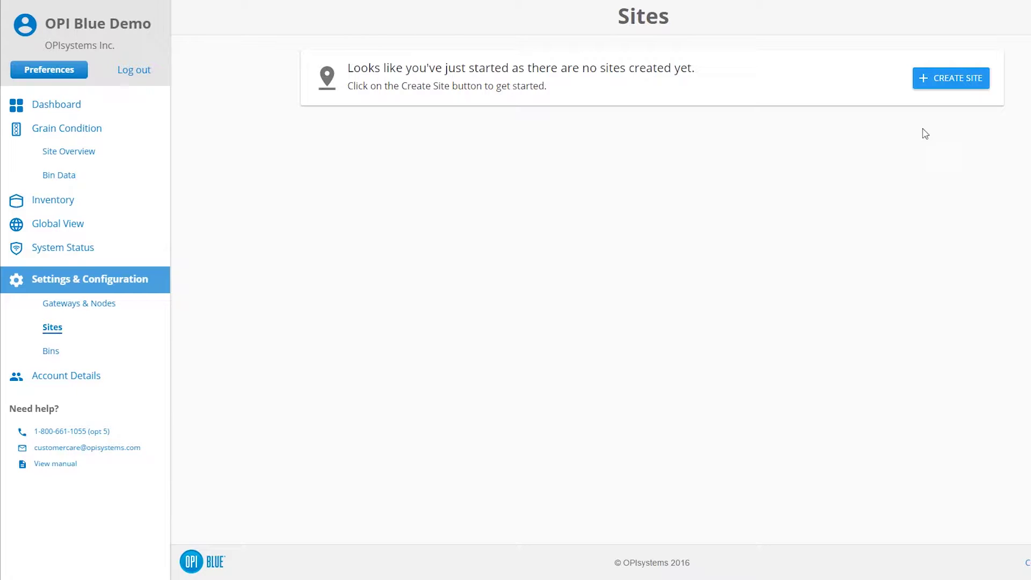
# Step: Create a site named Site 1 with description Demo, latitude 51.086203 and longitude -114.034242
pyautogui.click(961, 82)
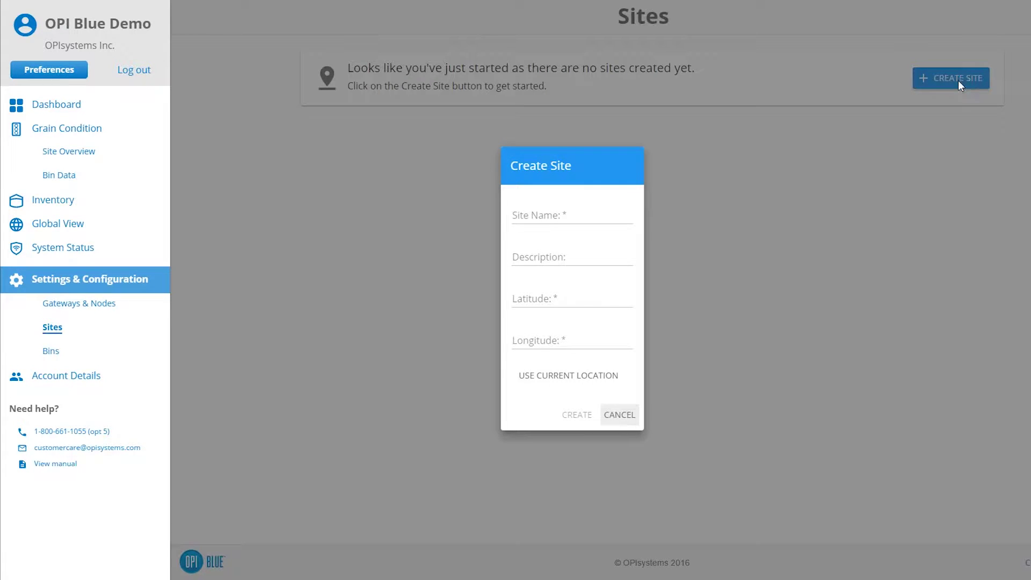
pyautogui.click(610, 216)
pyautogui.write('Site 1')
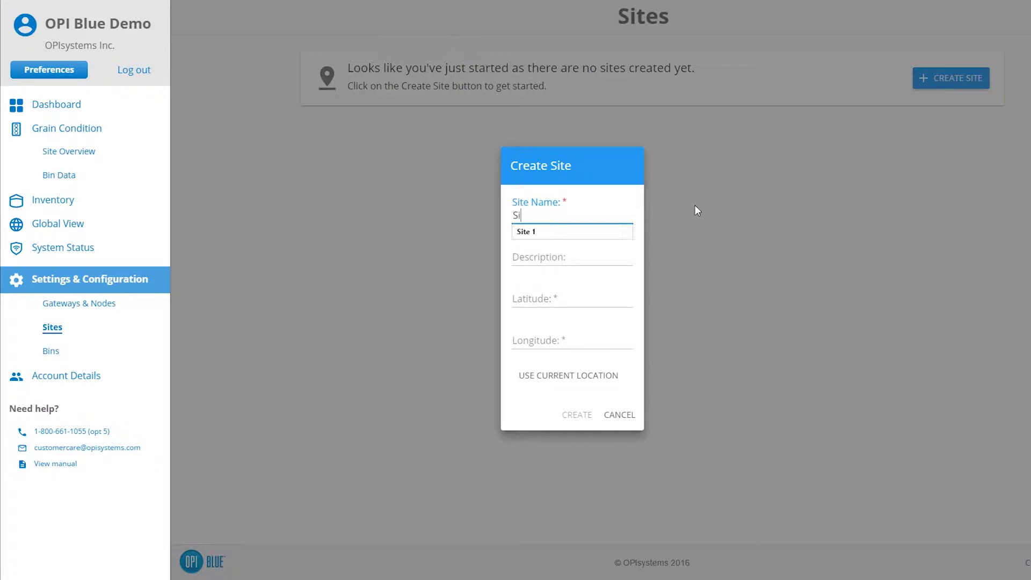
pyautogui.press('Tab')
pyautogui.write('Demo')
pyautogui.press('Tab')
pyautogui.write('51.086203')
pyautogui.press('Tab')
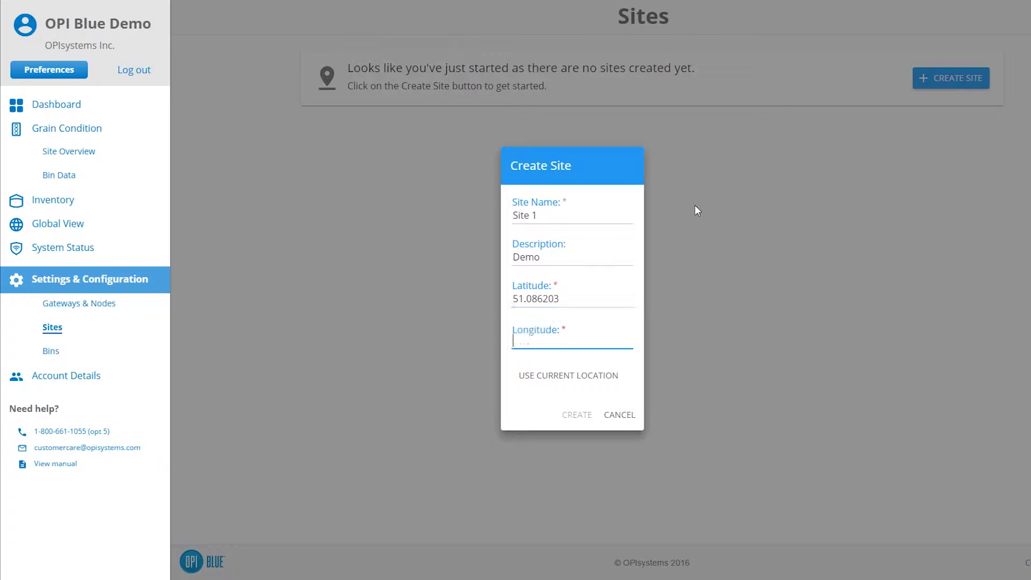
pyautogui.write('-114')
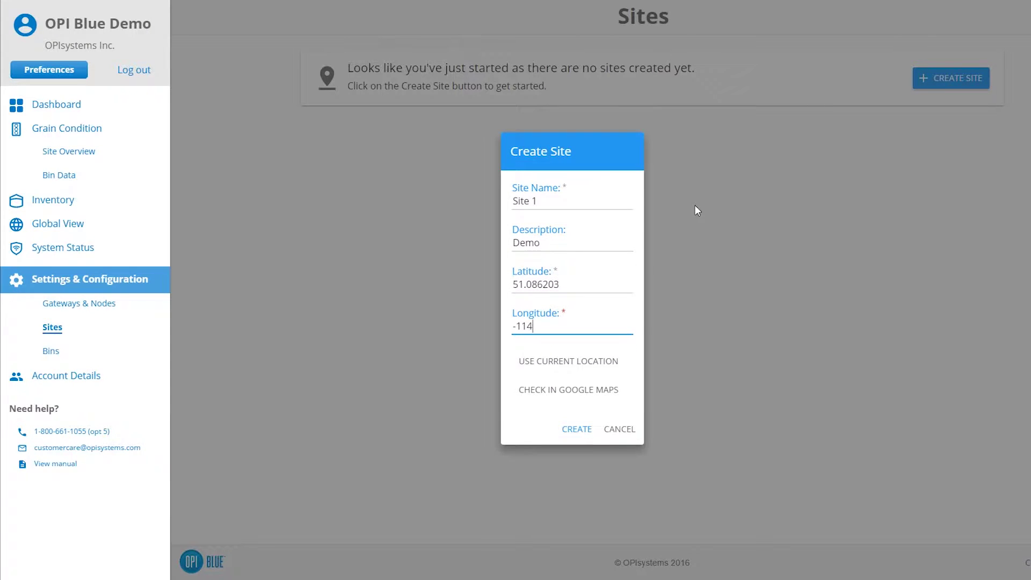
pyautogui.write('.034242')
pyautogui.click(578, 431)
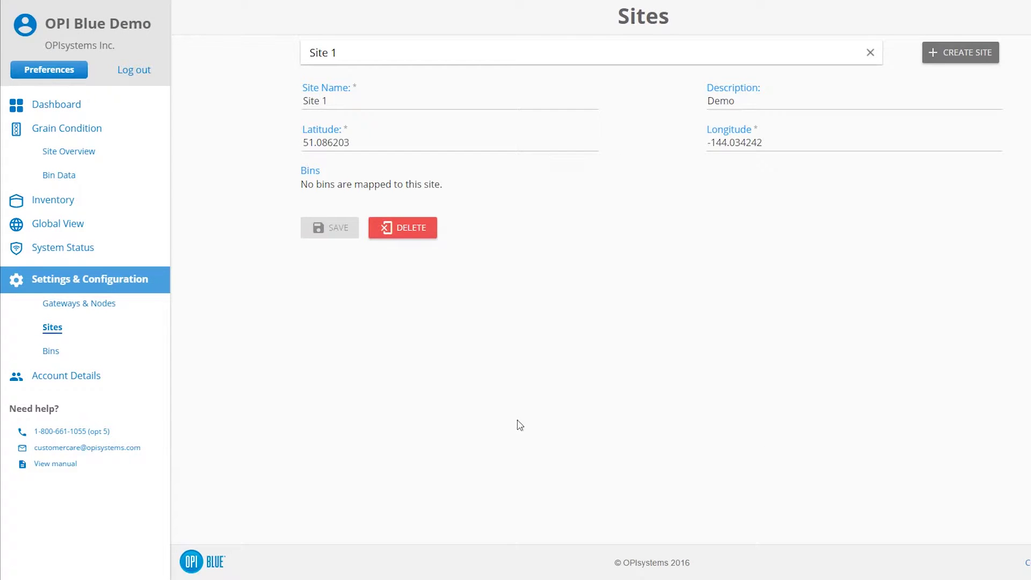
# Step: Create a bin named Bin 1 in Site 1 with bin type Flat Bottom and description Test
pyautogui.click(51, 353)
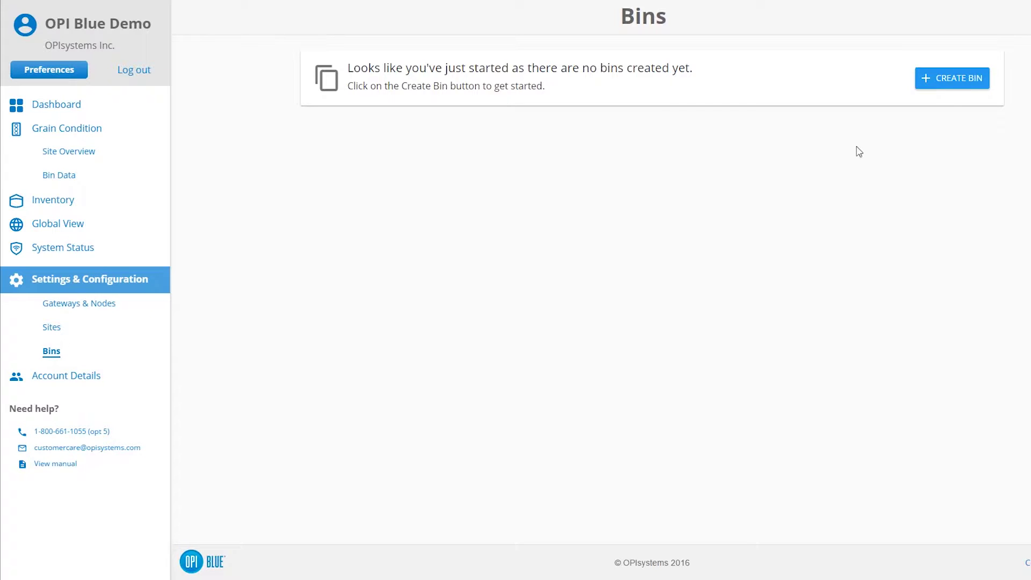
pyautogui.click(966, 82)
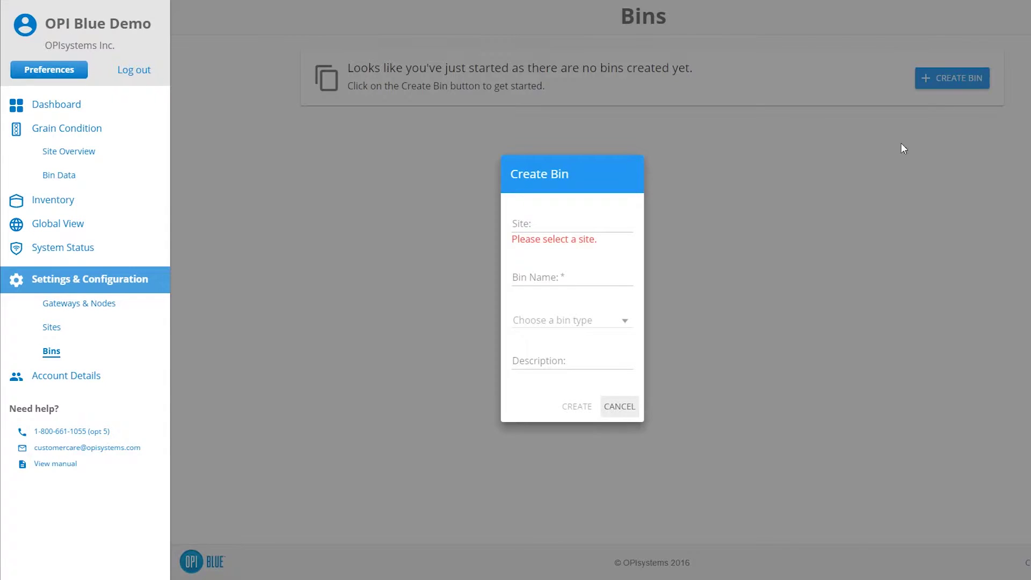
pyautogui.click(612, 222)
pyautogui.click(606, 239)
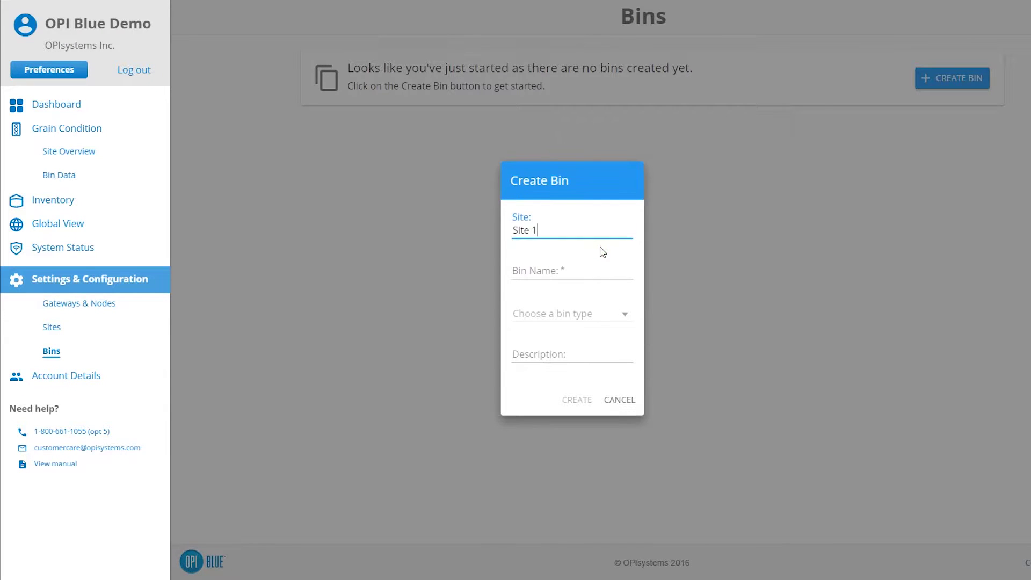
pyautogui.click(582, 266)
pyautogui.write('Bin 1')
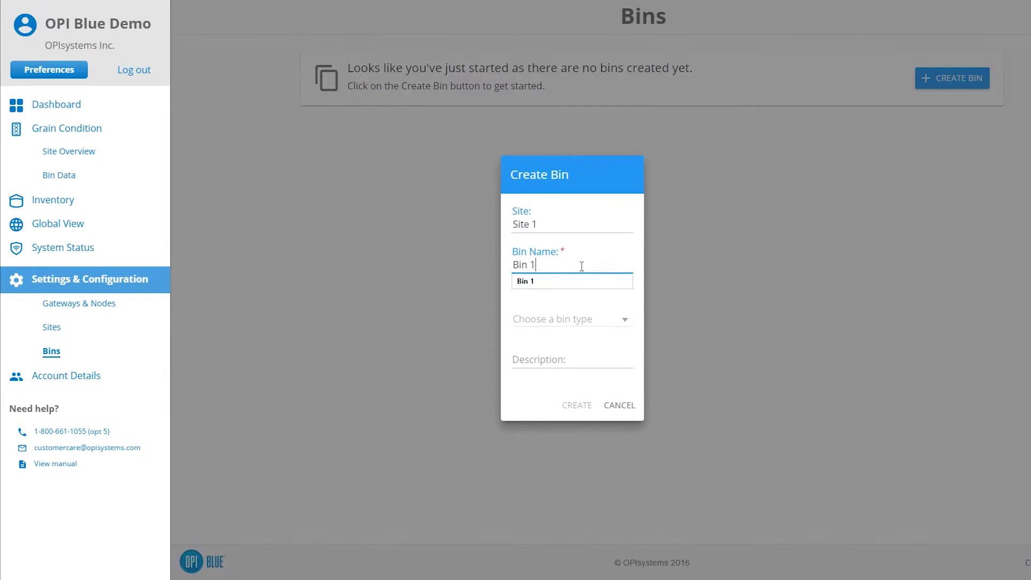
pyautogui.click(573, 320)
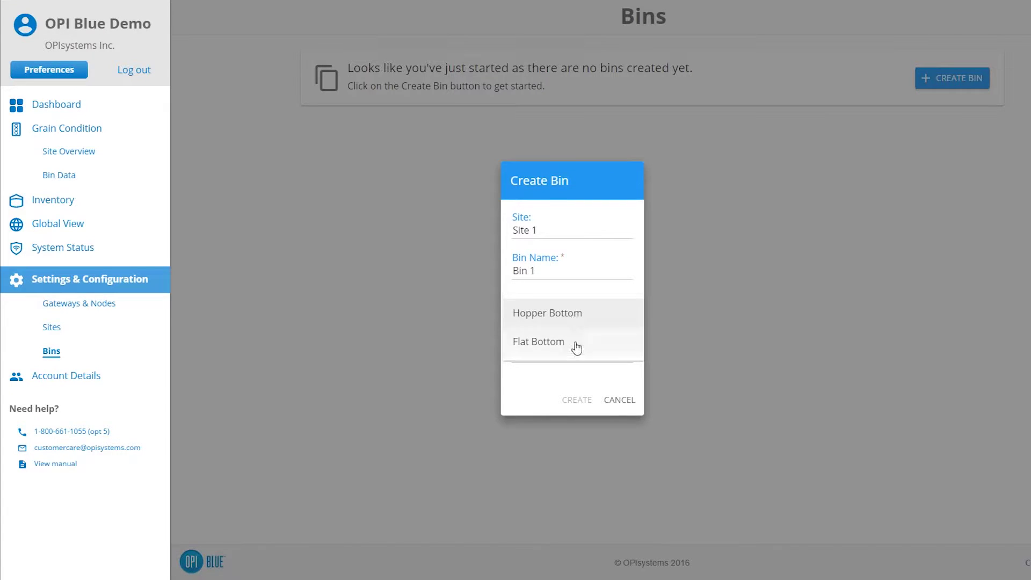
pyautogui.click(574, 343)
pyautogui.click(574, 359)
pyautogui.write('Test')
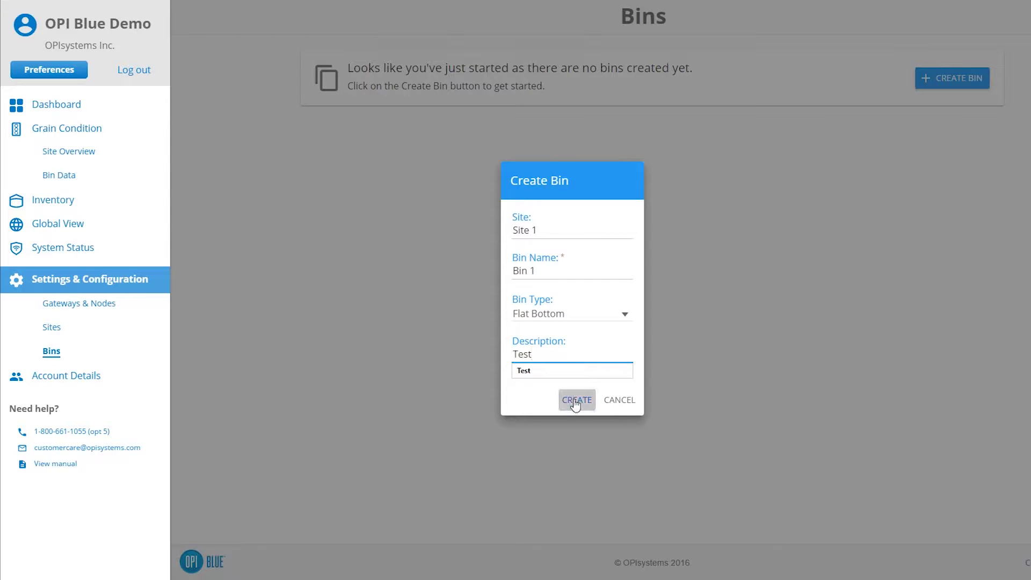
pyautogui.click(575, 402)
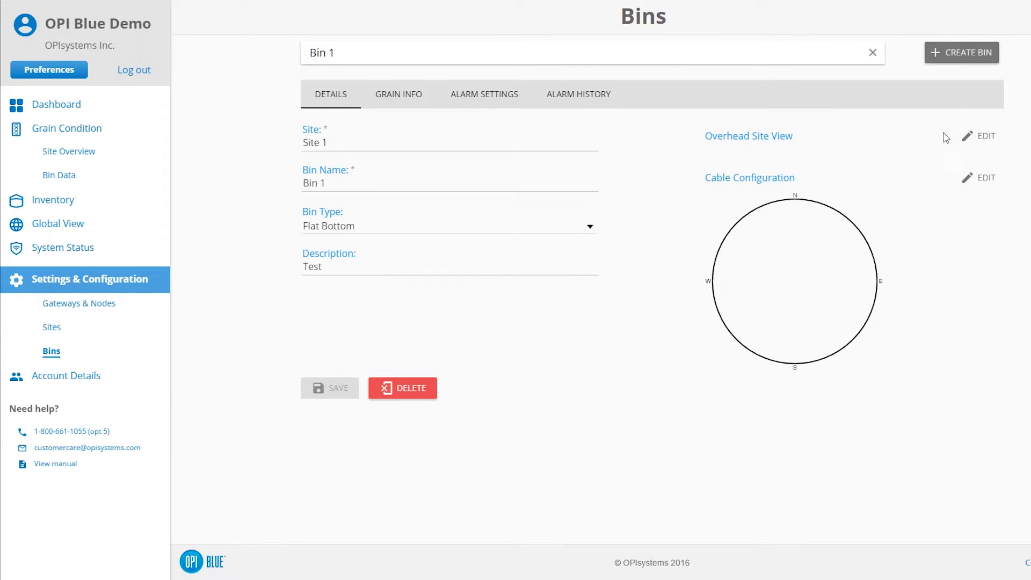
# Step: Create a second bin named Bin 2 in Site 1 with bin type Hopper Bottom and description Test
pyautogui.click(975, 56)
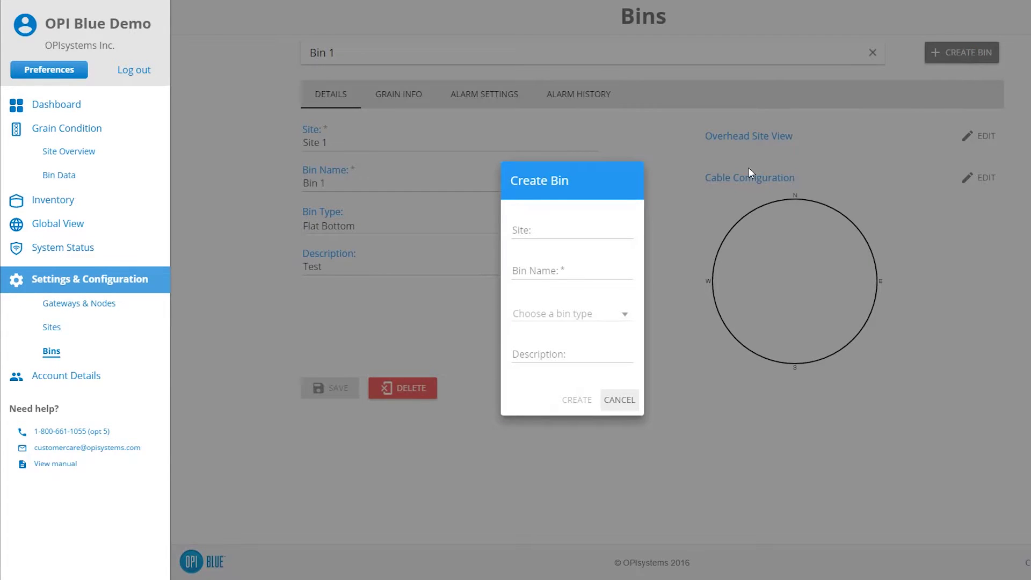
pyautogui.click(577, 230)
pyautogui.click(572, 244)
pyautogui.click(555, 271)
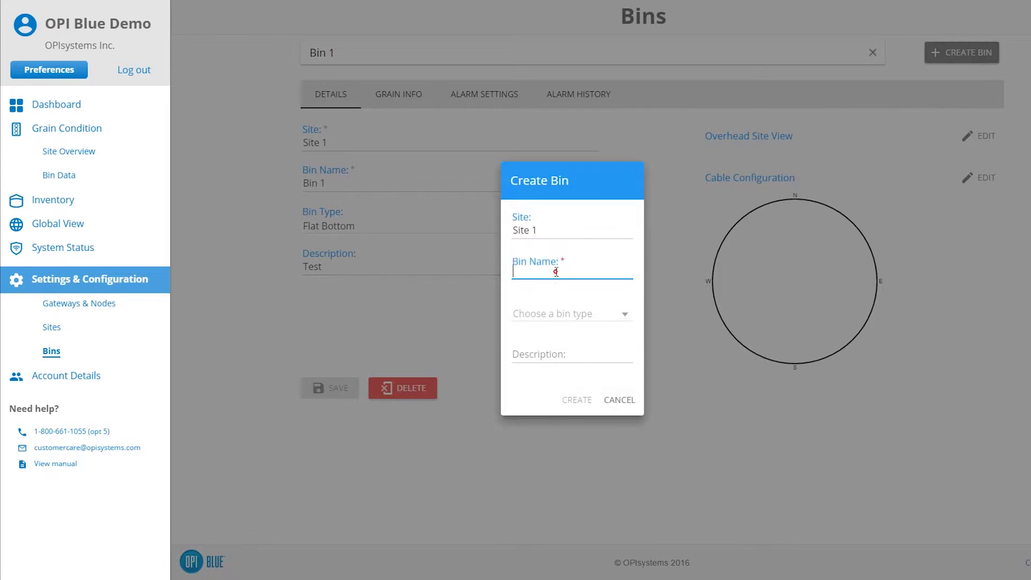
pyautogui.write('Bin 2')
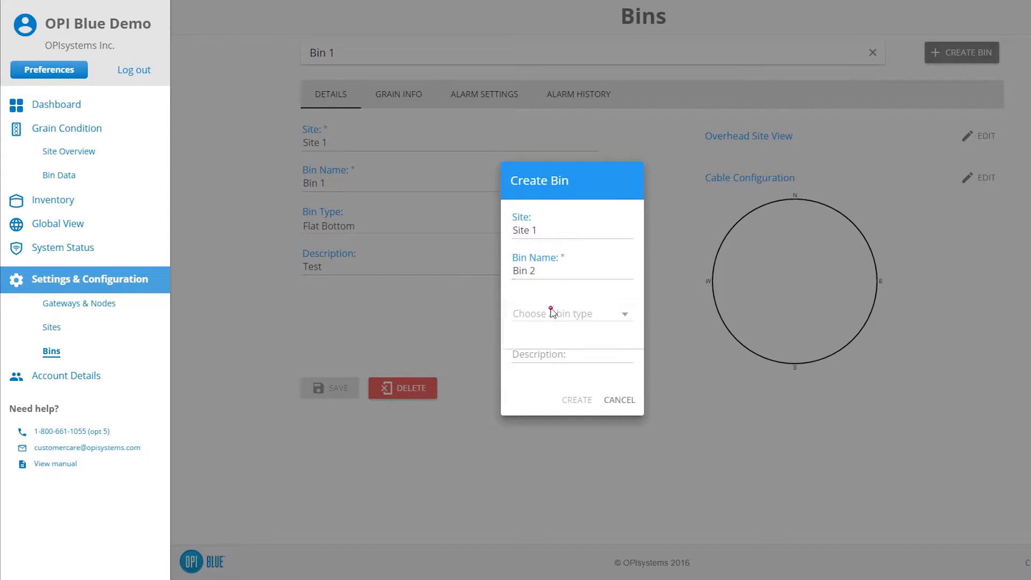
pyautogui.click(552, 313)
pyautogui.click(550, 309)
pyautogui.click(543, 349)
pyautogui.write('Test')
pyautogui.click(579, 402)
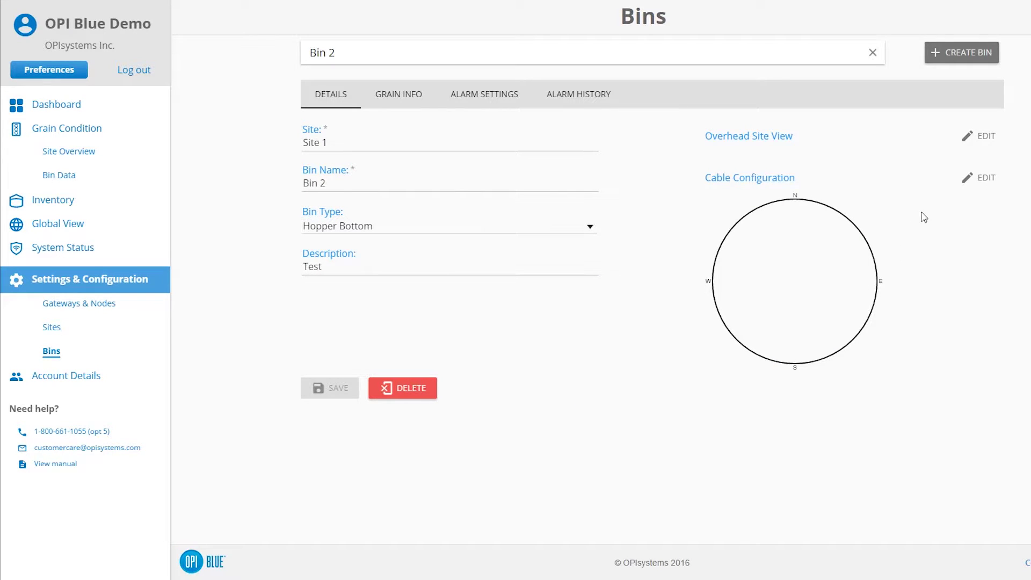
# Step: Place Bin 2 near the middle of Site 1's overhead plan with Bin 1 one grid cell to its left, and save the locations
pyautogui.click(984, 140)
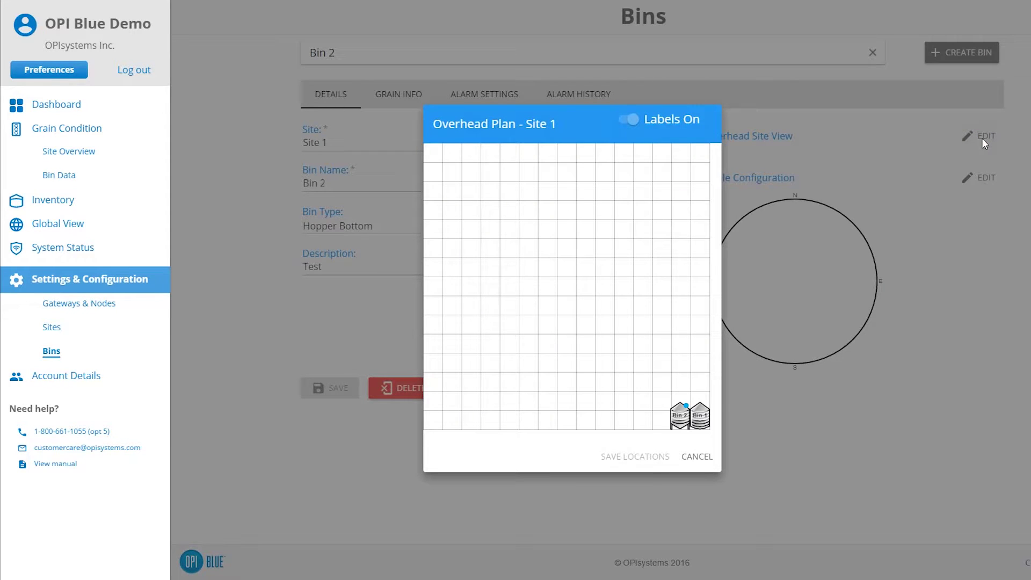
pyautogui.moveTo(679, 414); pyautogui.dragTo(546, 276)
pyautogui.moveTo(697, 417); pyautogui.dragTo(509, 285)
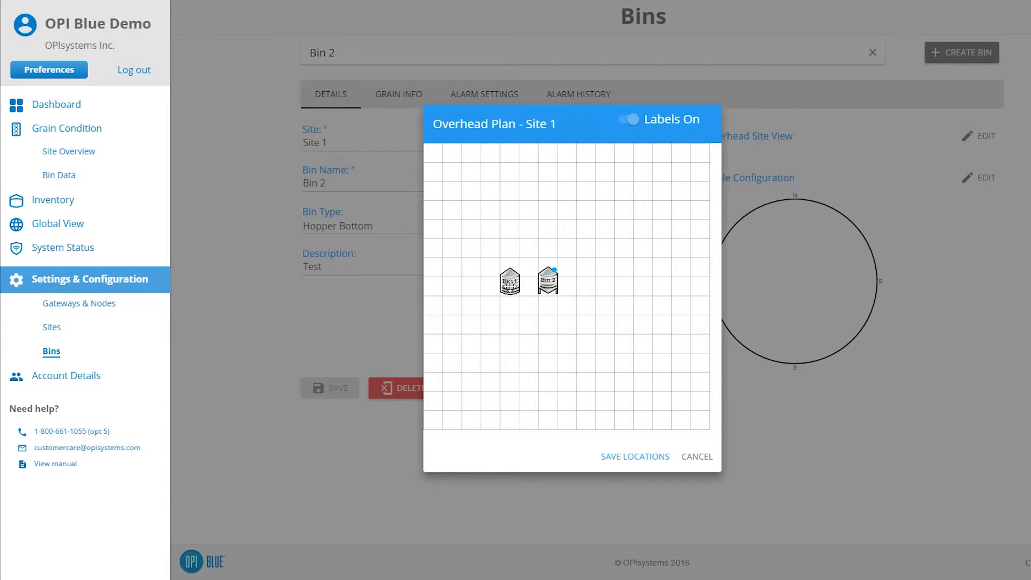
pyautogui.click(636, 456)
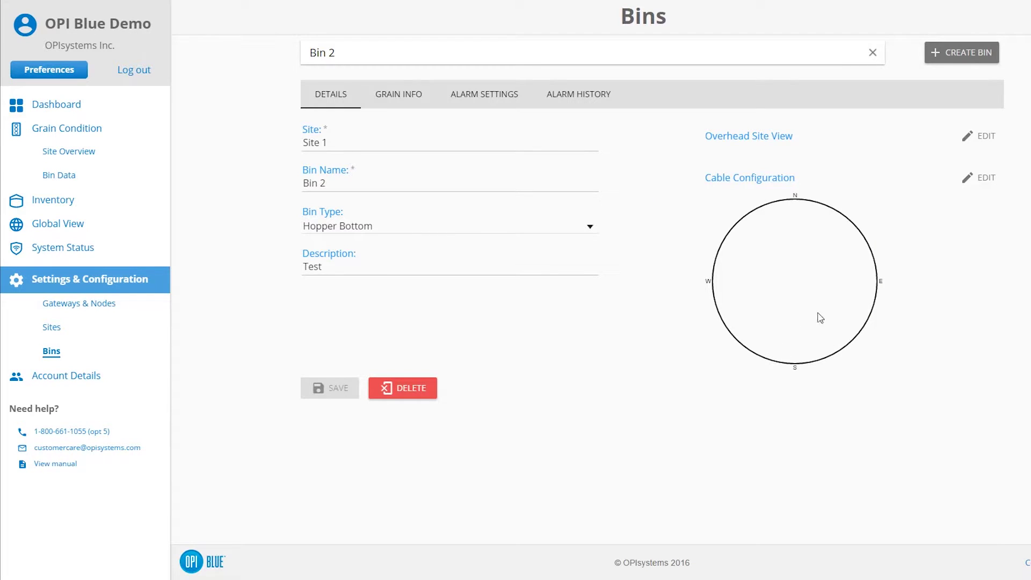
# Step: In Bin 1's cable configuration, map node 060192's channel 1 moisture cable and its temperature cables on channels 4, 5 and 8
pyautogui.click(971, 181)
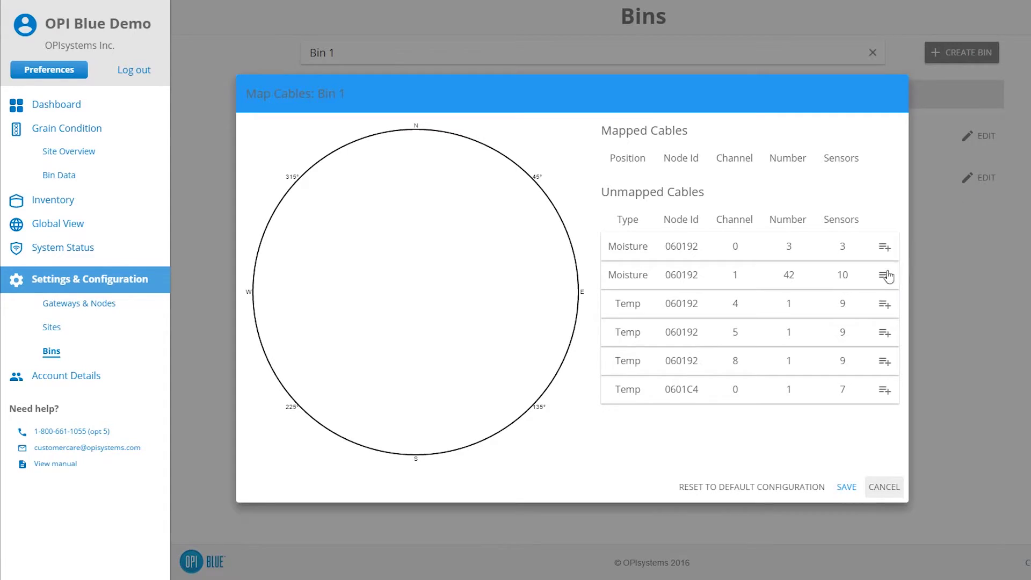
pyautogui.click(883, 277)
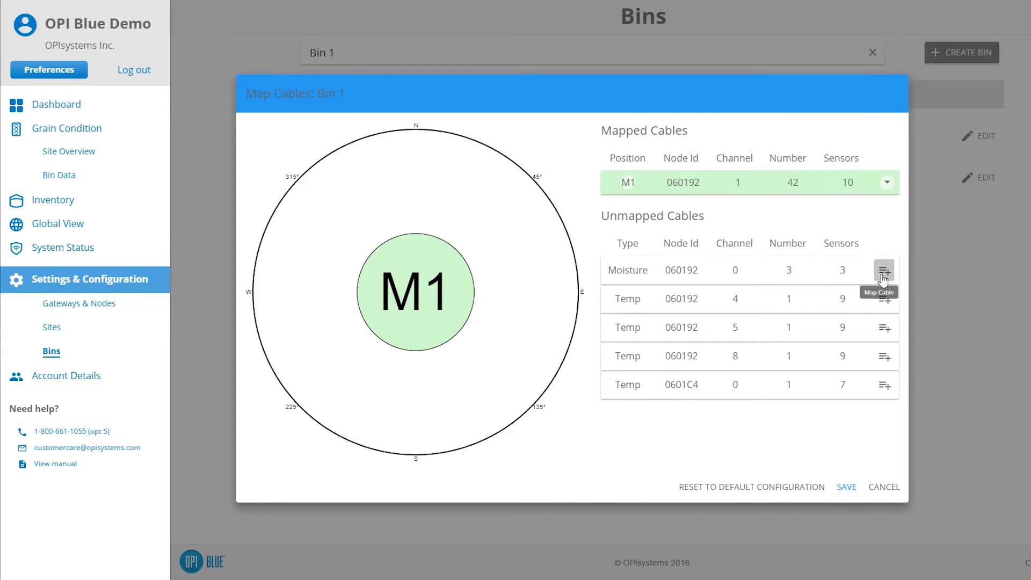
pyautogui.click(884, 299)
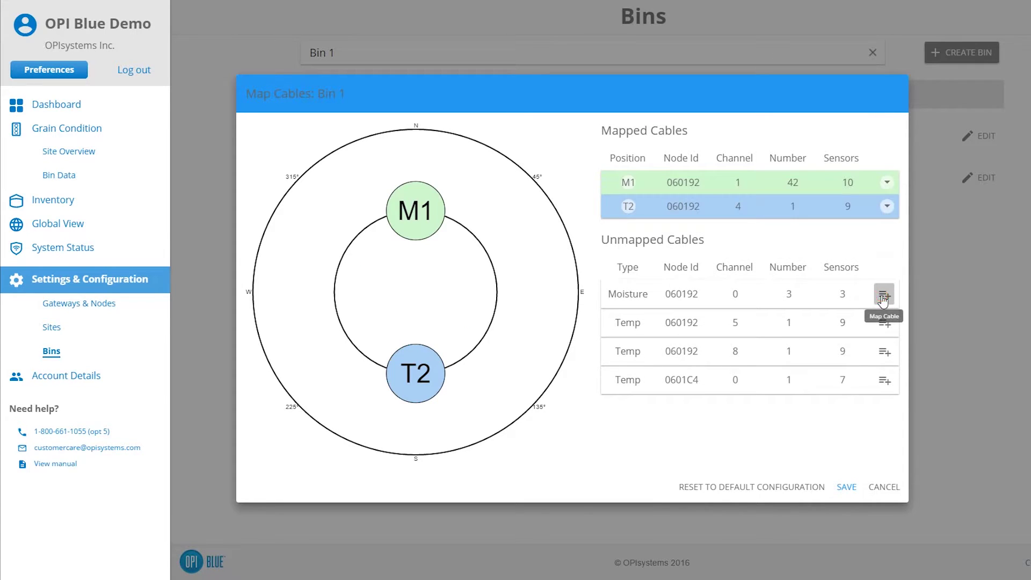
pyautogui.click(885, 325)
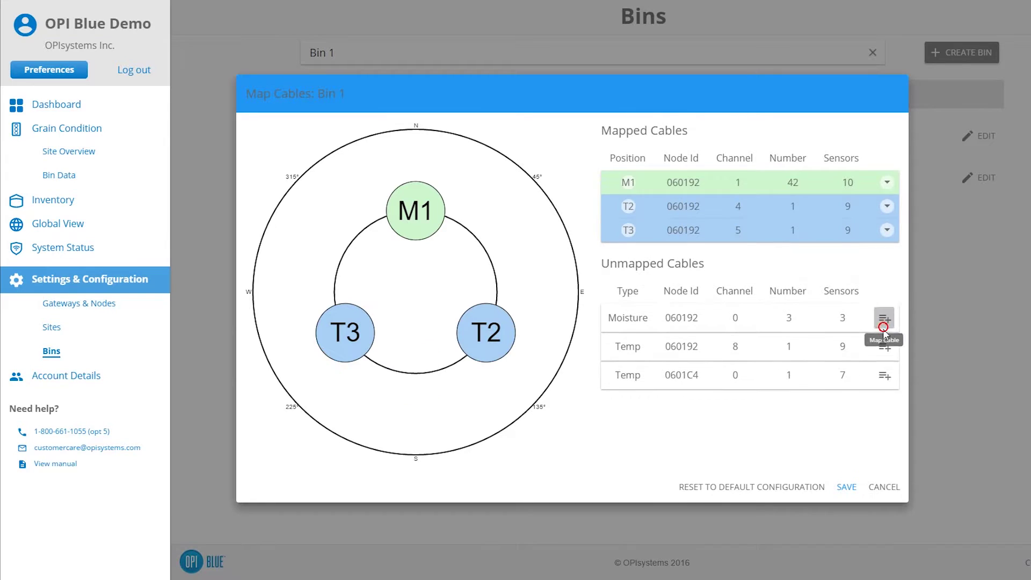
pyautogui.click(884, 348)
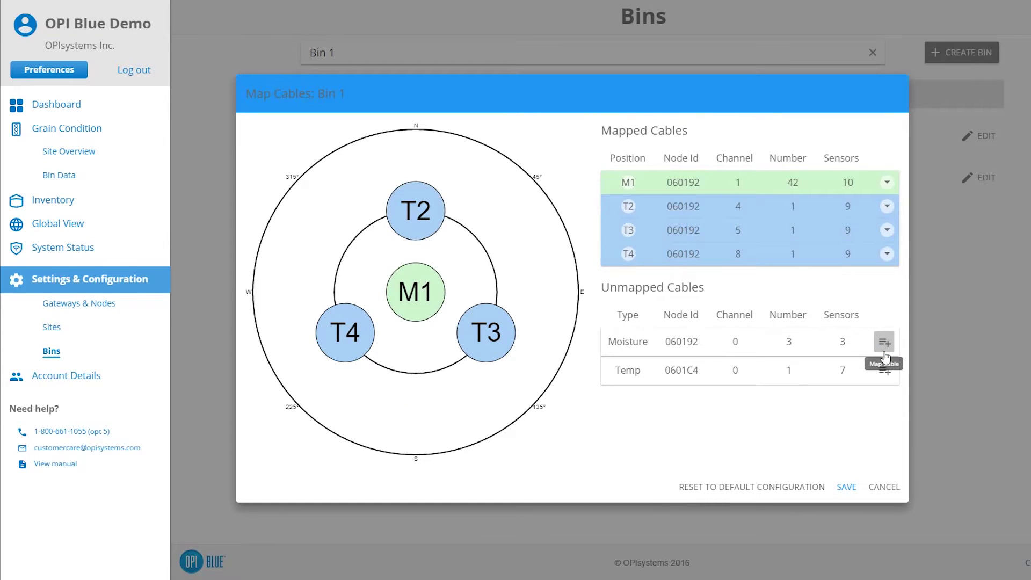
# Step: Set the angle of mapped cable T2 to 45
pyautogui.click(887, 208)
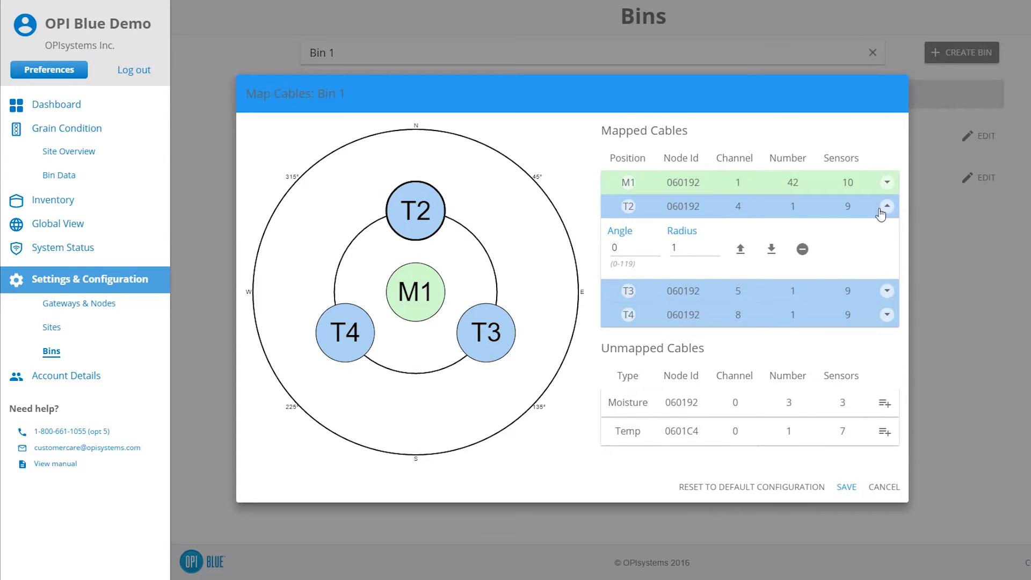
pyautogui.moveTo(616, 247); pyautogui.dragTo(610, 248)
pyautogui.write('45')
pyautogui.click(666, 276)
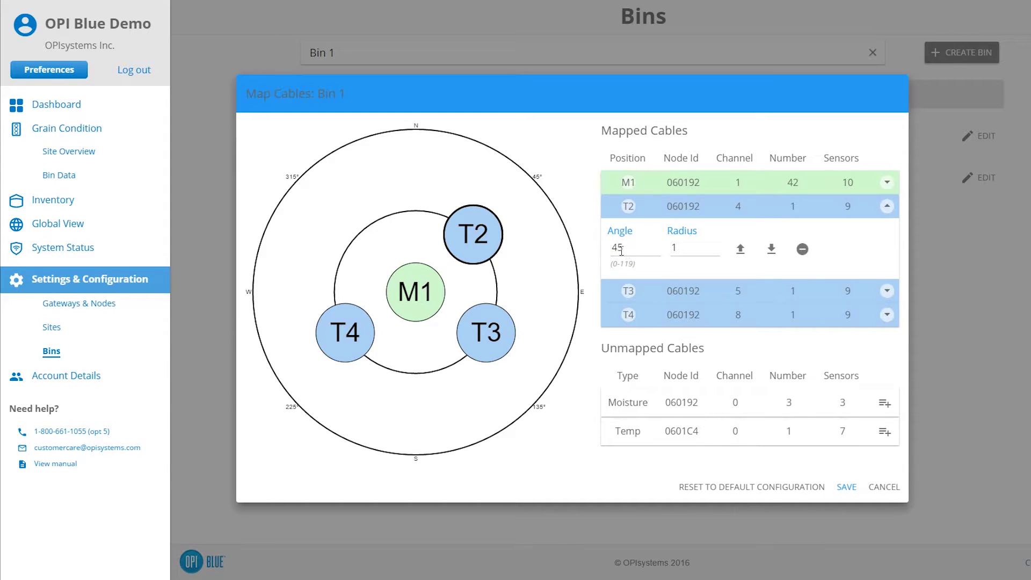
# Step: Set the angle of cable T2 back to 0 and save Bin 1's cable configuration
pyautogui.moveTo(624, 248); pyautogui.dragTo(610, 253)
pyautogui.write('0')
pyautogui.click(672, 263)
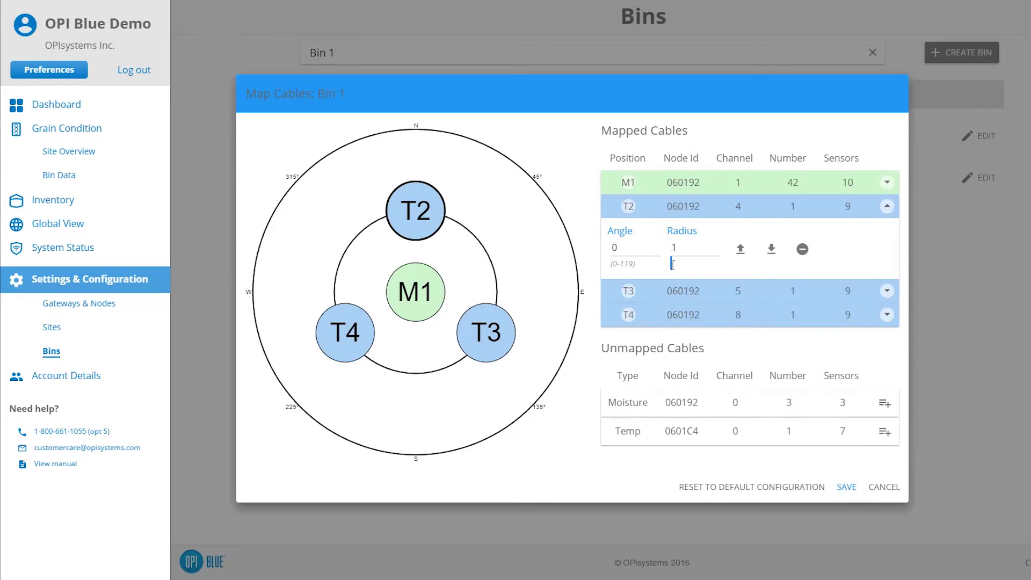
pyautogui.click(887, 207)
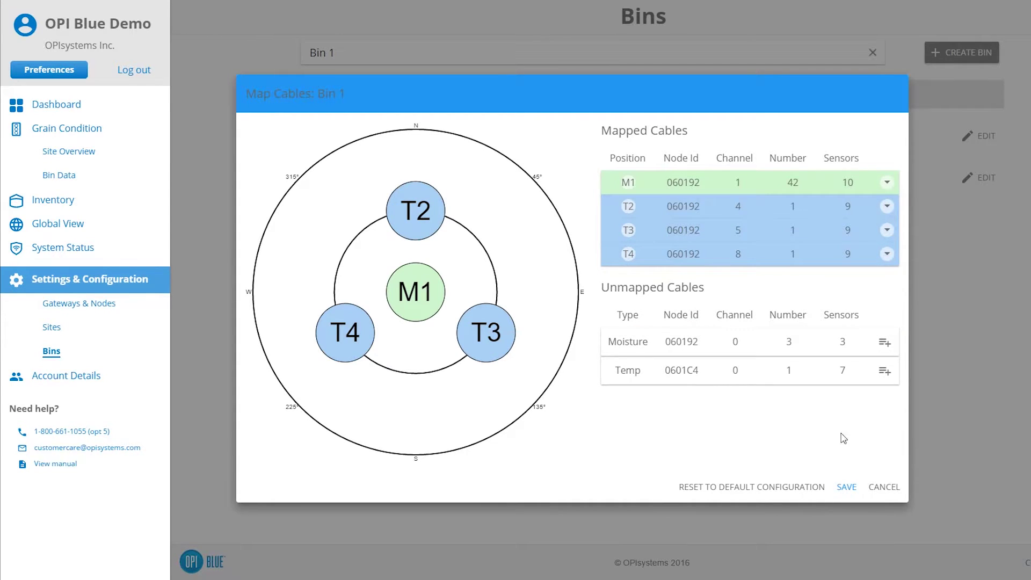
pyautogui.click(844, 490)
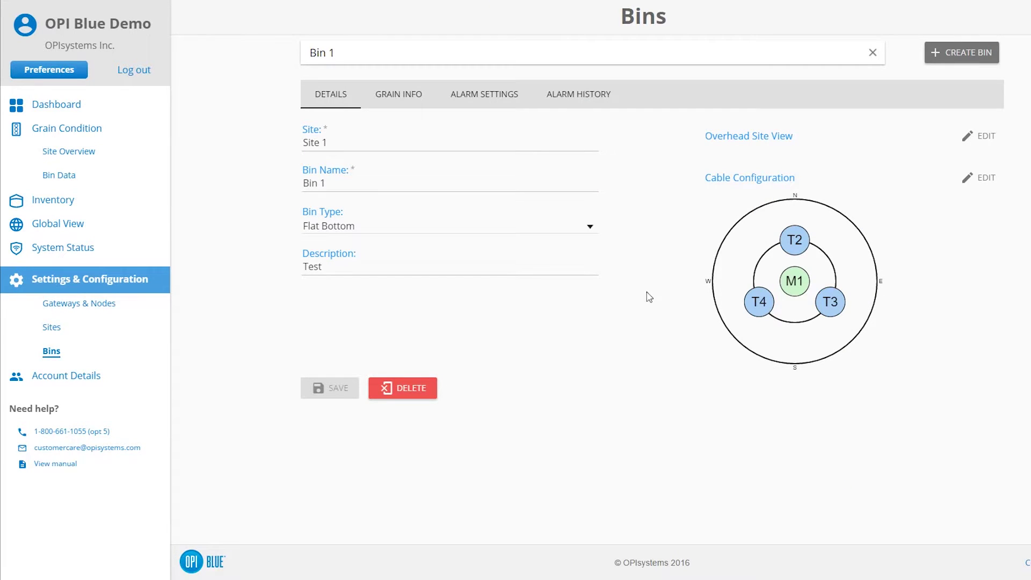
# Step: In Bin 1's grain information, set the meter type to 919 and the grain type to Corn
pyautogui.click(411, 105)
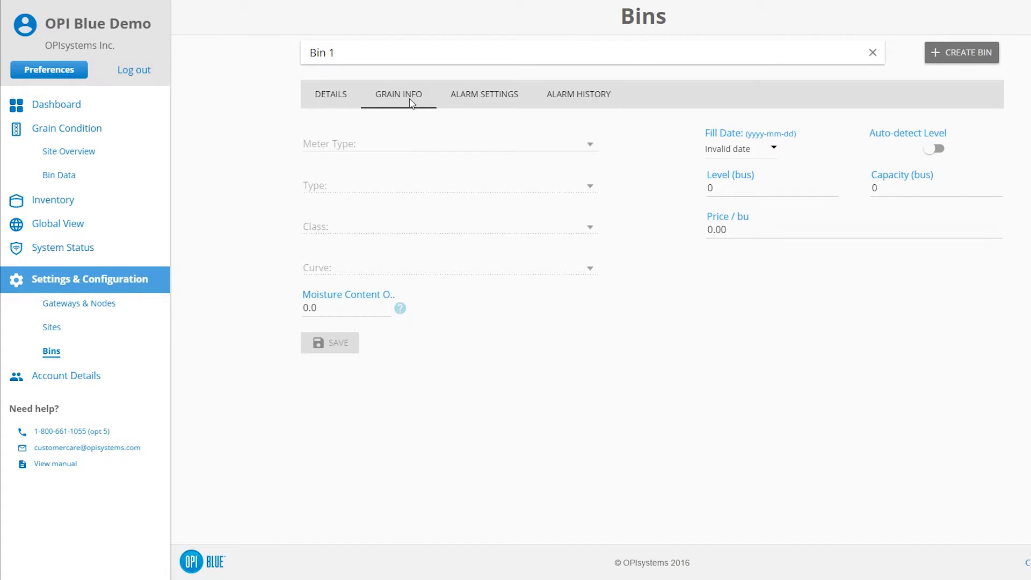
pyautogui.click(592, 145)
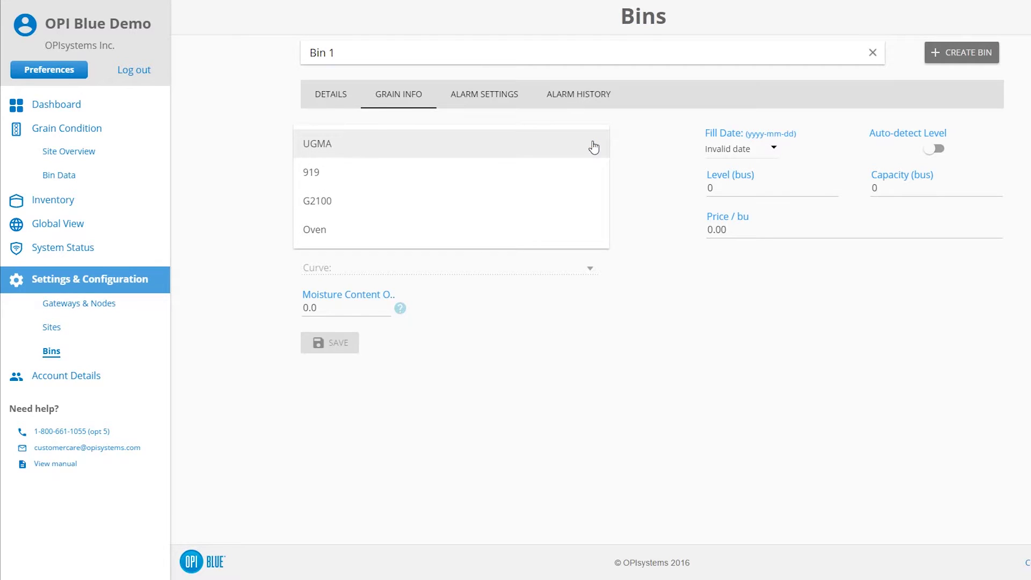
pyautogui.click(592, 171)
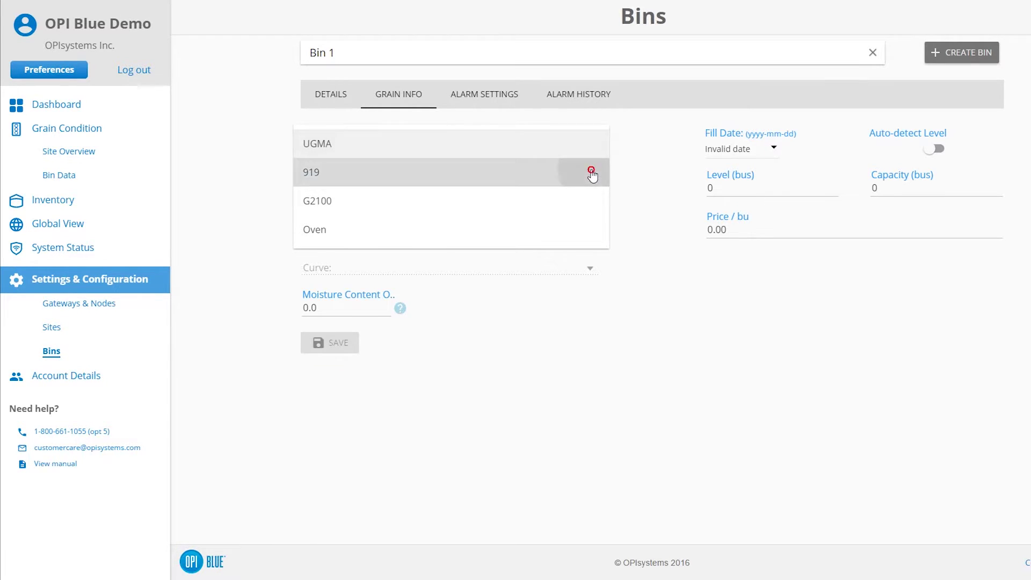
pyautogui.click(592, 187)
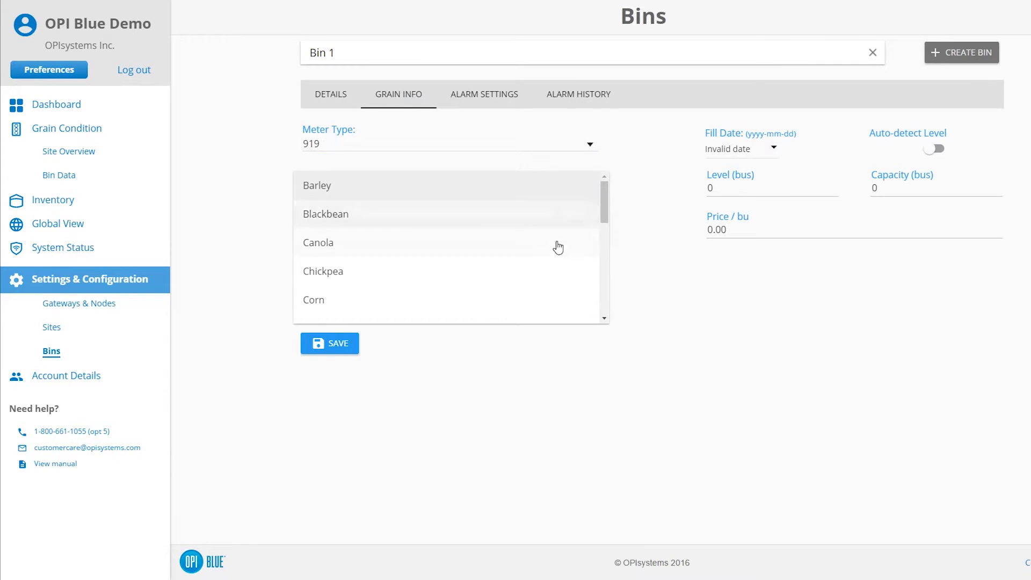
pyautogui.click(553, 304)
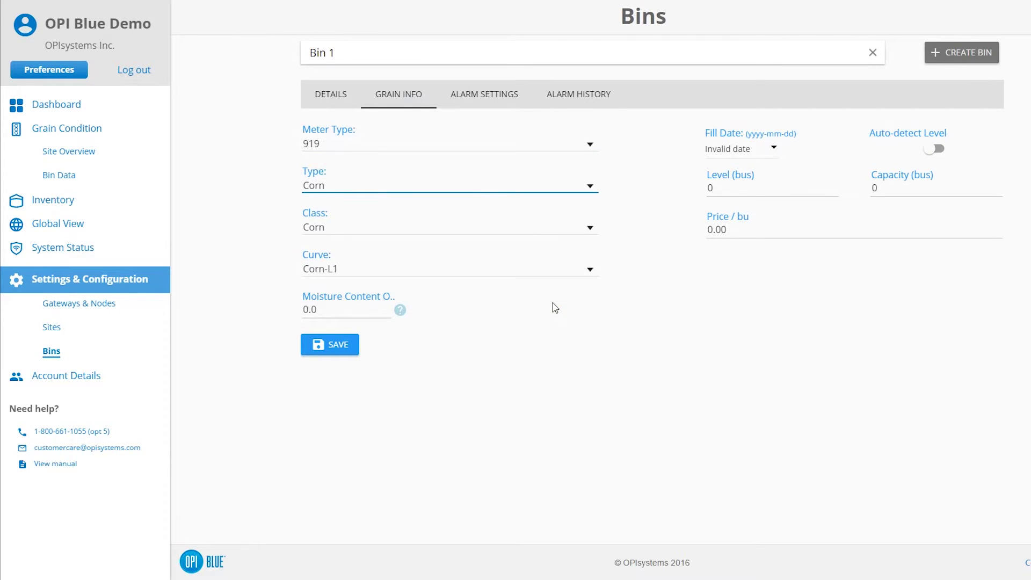
# Step: Choose Corn as Bin 1's grain class and Corn-L1 as its curve
pyautogui.click(575, 225)
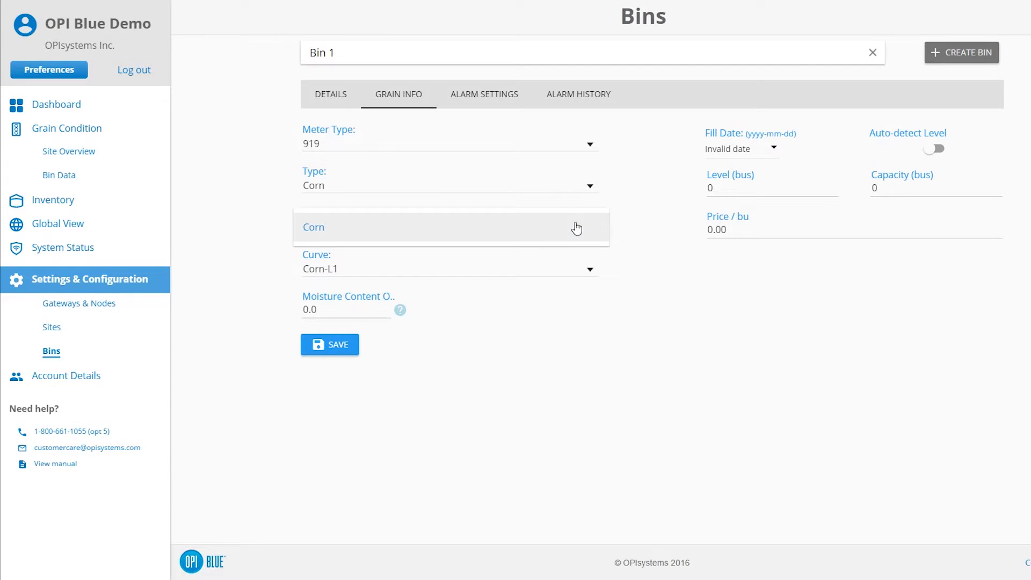
pyautogui.click(577, 228)
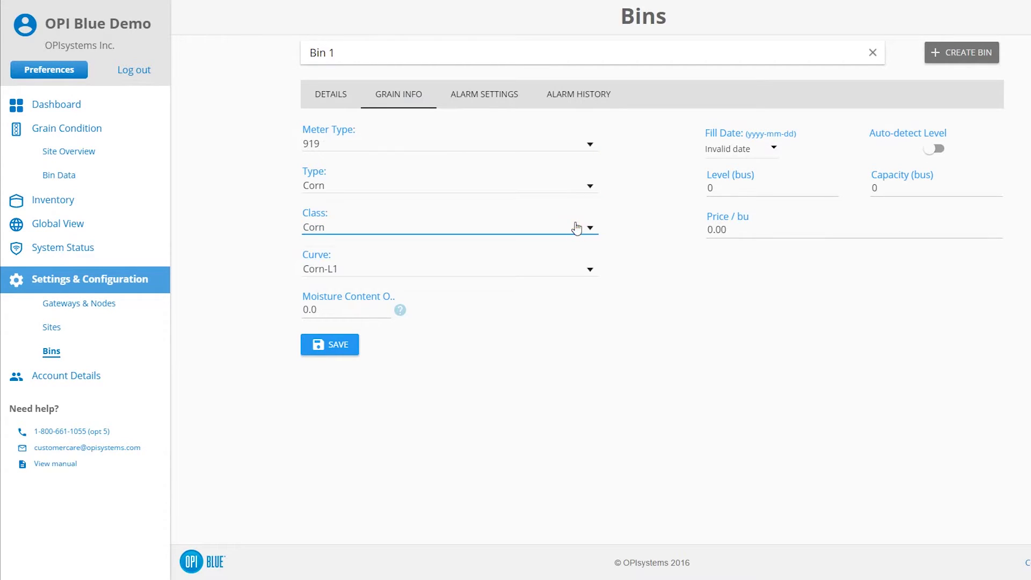
pyautogui.click(579, 270)
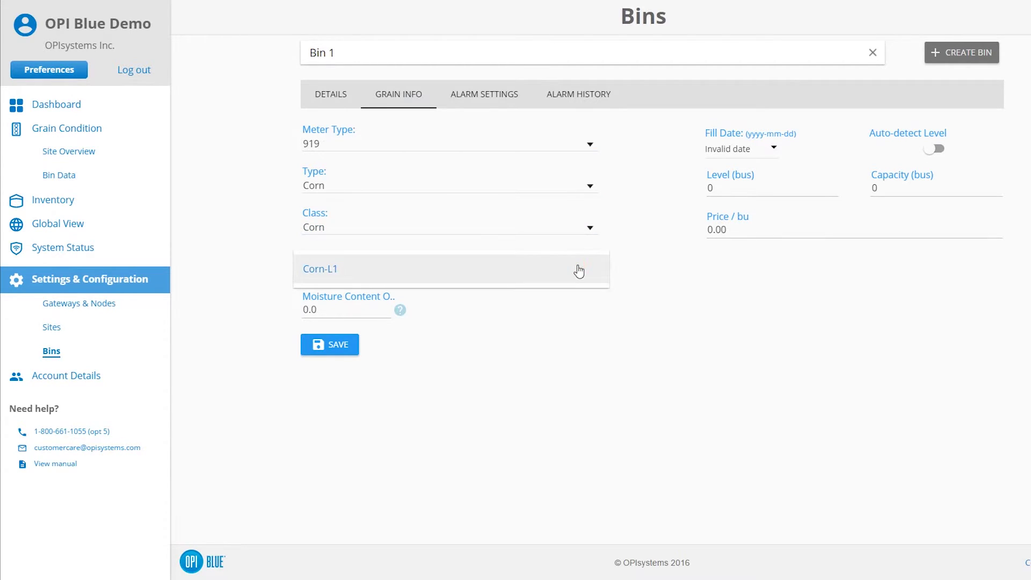
pyautogui.click(579, 270)
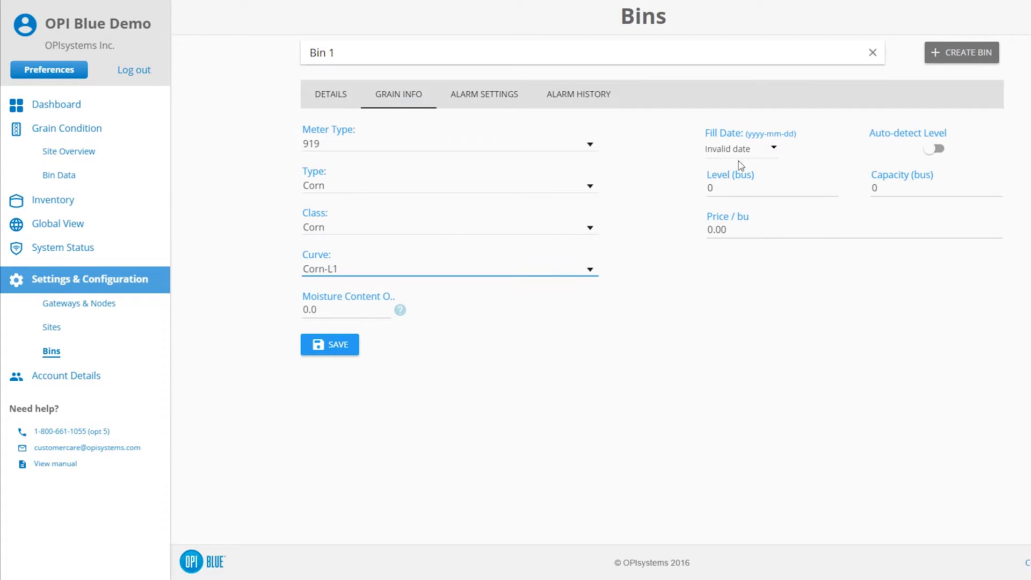
# Step: Set Bin 1's fill date to 2016-07-28 and enable automatic level detection
pyautogui.click(771, 151)
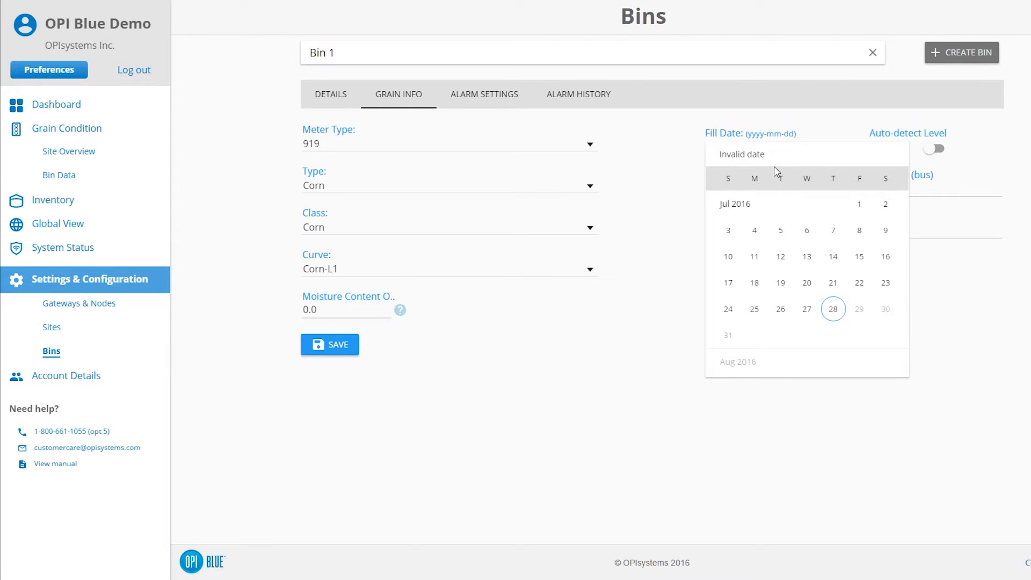
pyautogui.click(833, 307)
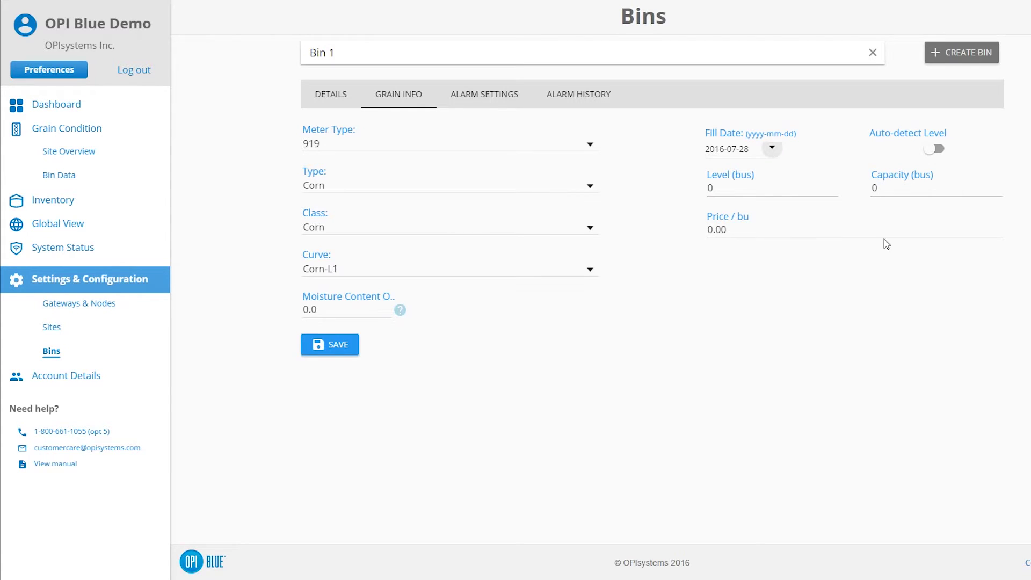
pyautogui.click(927, 149)
# Step: Set Bin 1's capacity to 50000 bushels and its price per bushel to 6.00, and save the grain information
pyautogui.click(878, 188)
pyautogui.press('BackSpace')
pyautogui.write('50000')
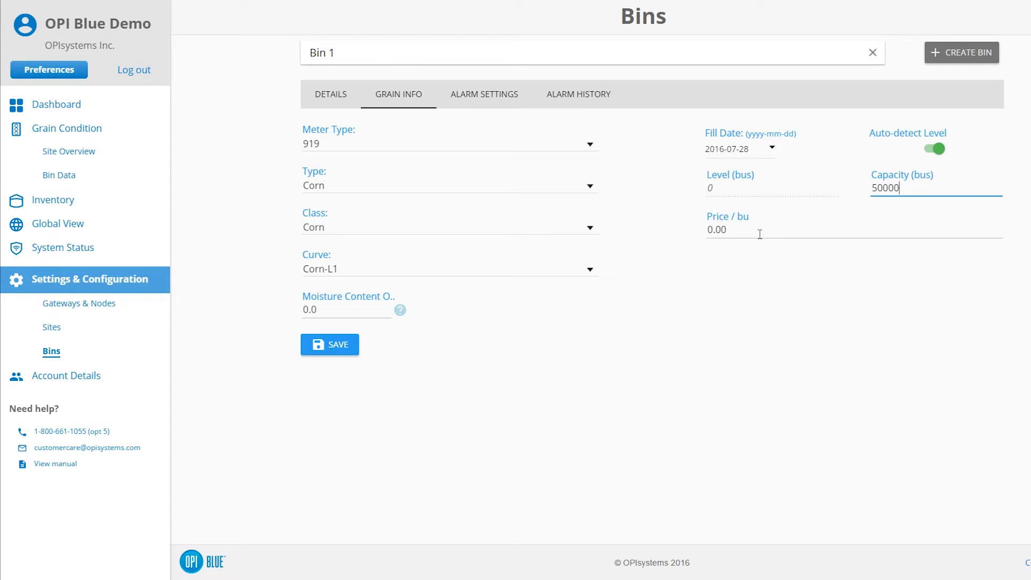
pyautogui.click(729, 230)
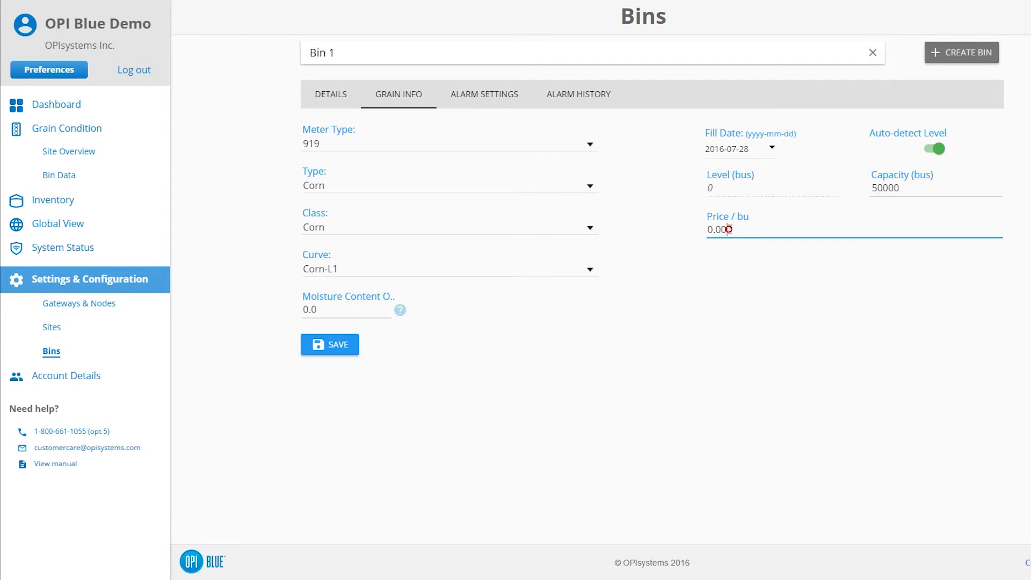
pyautogui.press('BackSpace')
pyautogui.press('BackSpace')
pyautogui.press('BackSpace')
pyautogui.press('BackSpace')
pyautogui.write('62')
pyautogui.click(341, 349)
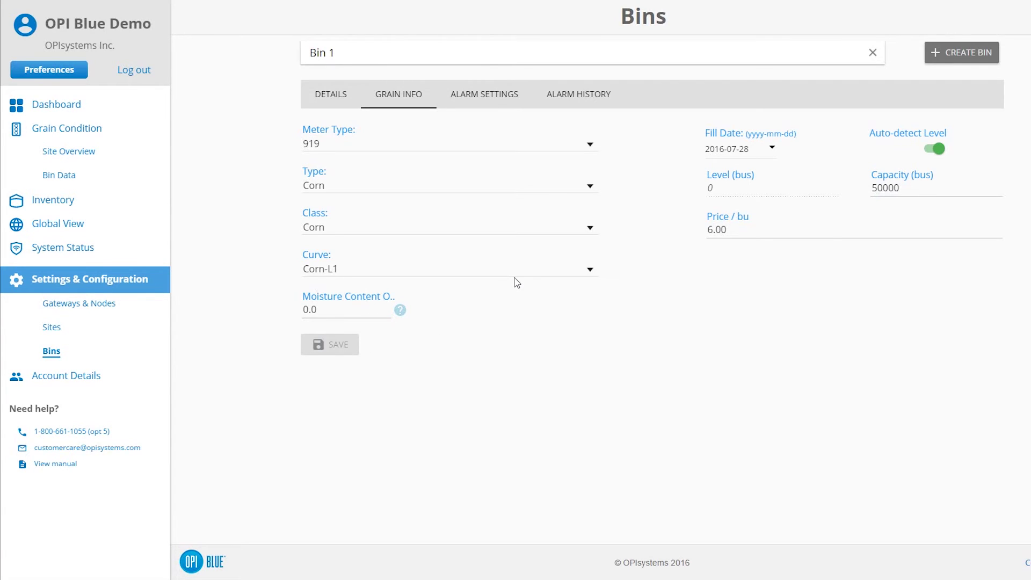
# Step: Set Bin 1's maximum temperature alarm to 27.0 °C and save the alarm settings
pyautogui.click(499, 96)
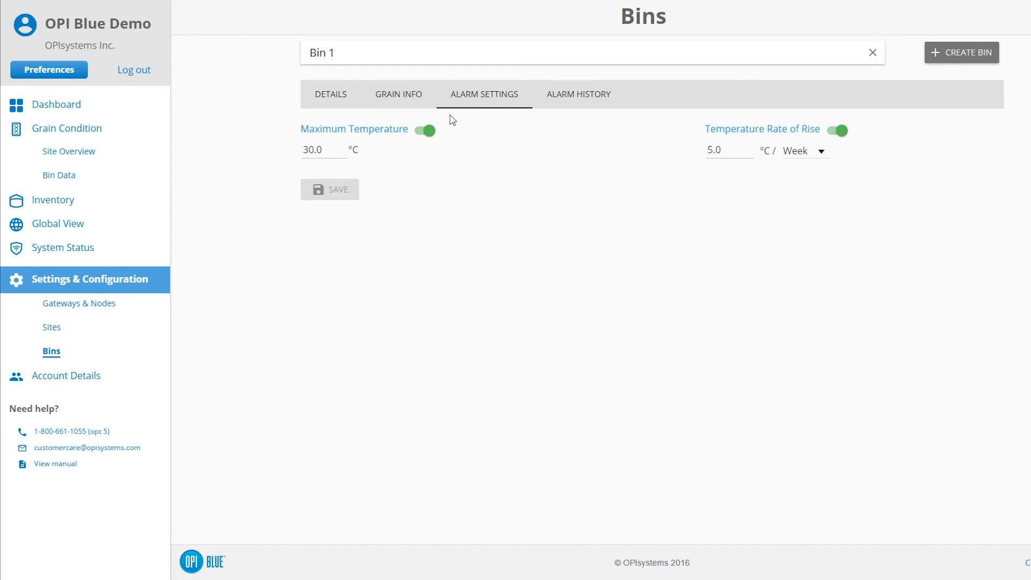
pyautogui.moveTo(304, 151); pyautogui.dragTo(319, 150)
pyautogui.write('30.')
pyautogui.press('BackSpace')
pyautogui.press('BackSpace')
pyautogui.press('BackSpace')
pyautogui.press('BackSpace')
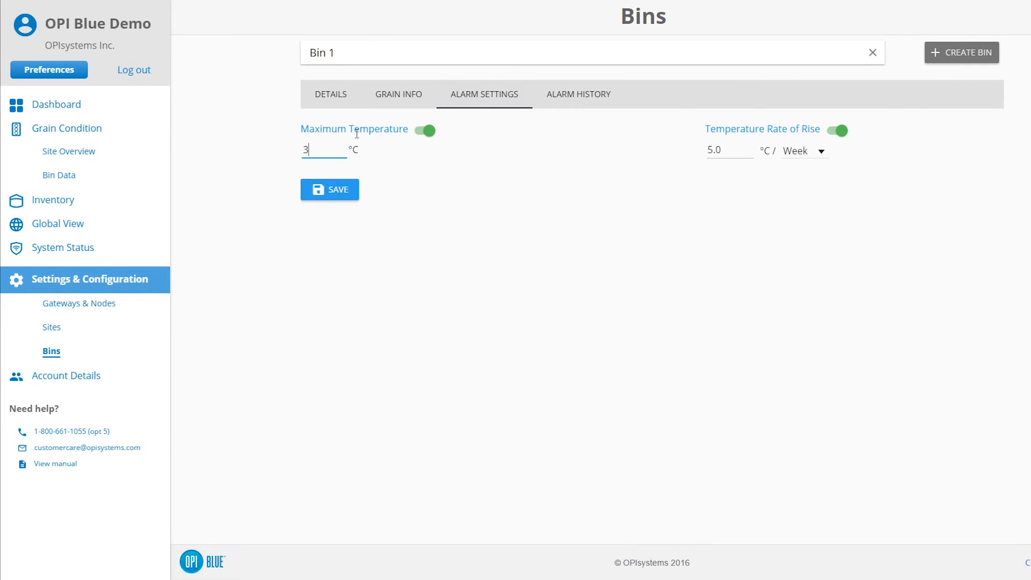
pyautogui.write('27.0')
pyautogui.click(737, 150)
pyautogui.click(821, 157)
pyautogui.click(821, 158)
pyautogui.click(329, 191)
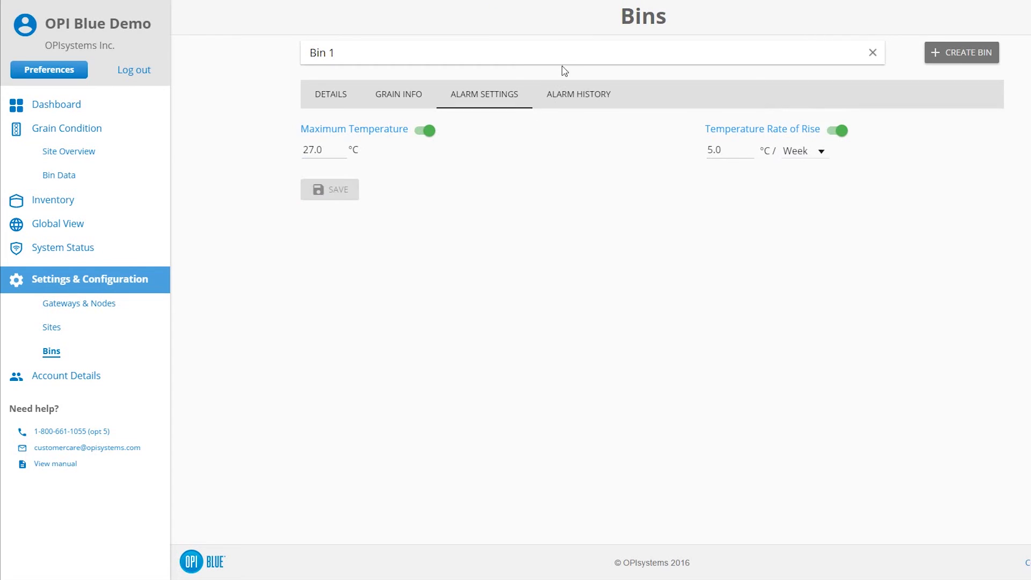
# Step: View Bin 2's alarm settings and return to the dashboard overview
pyautogui.click(872, 54)
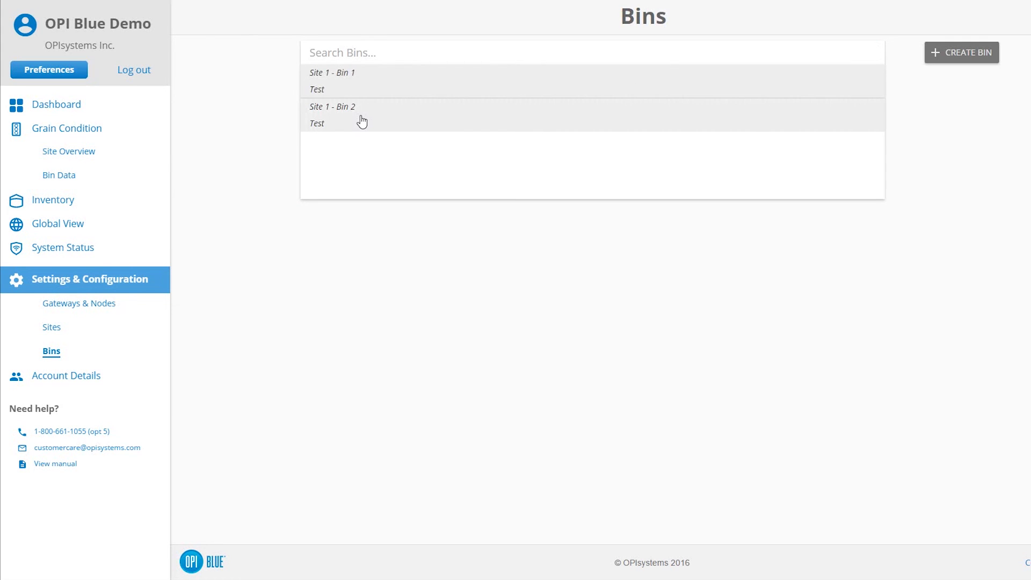
pyautogui.click(362, 122)
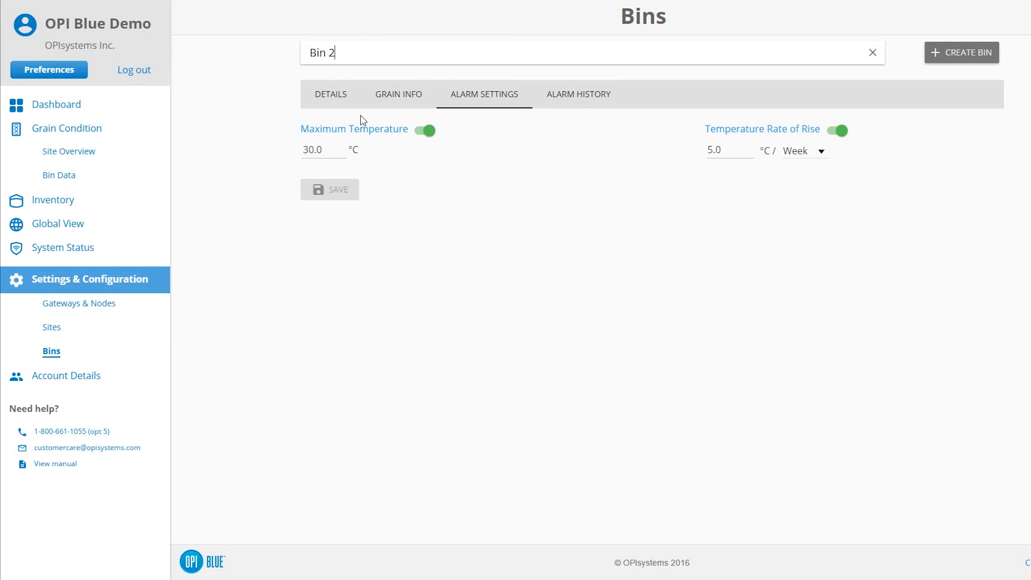
pyautogui.click(70, 105)
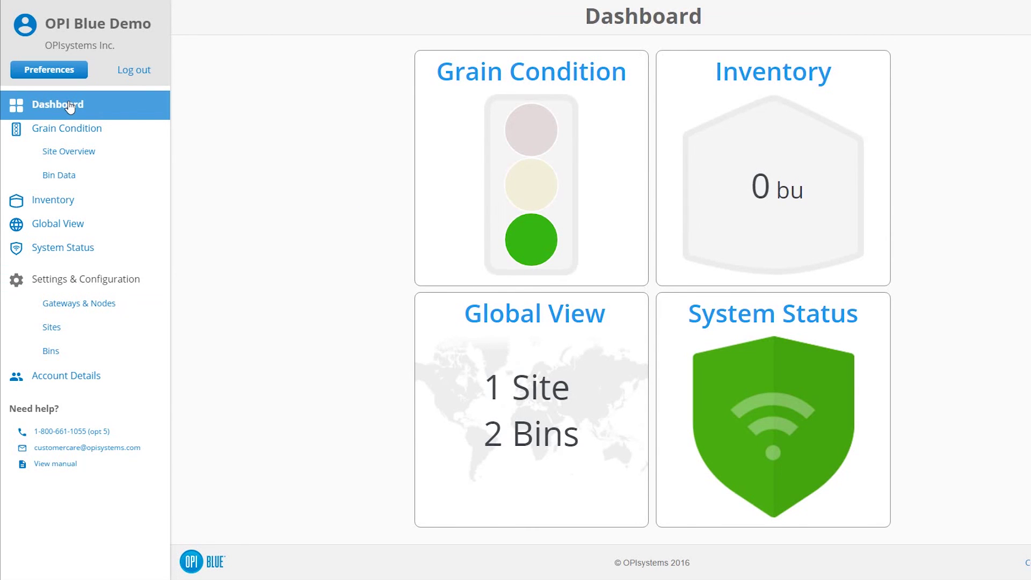